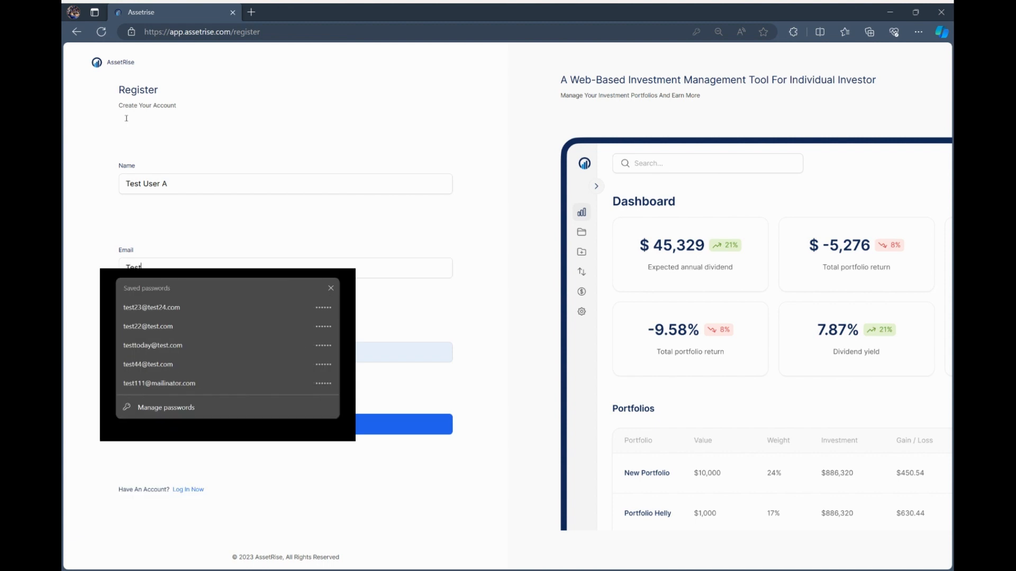
Register with an email address and password, then dismiss the browser's save-password offer.
type("@Testus")
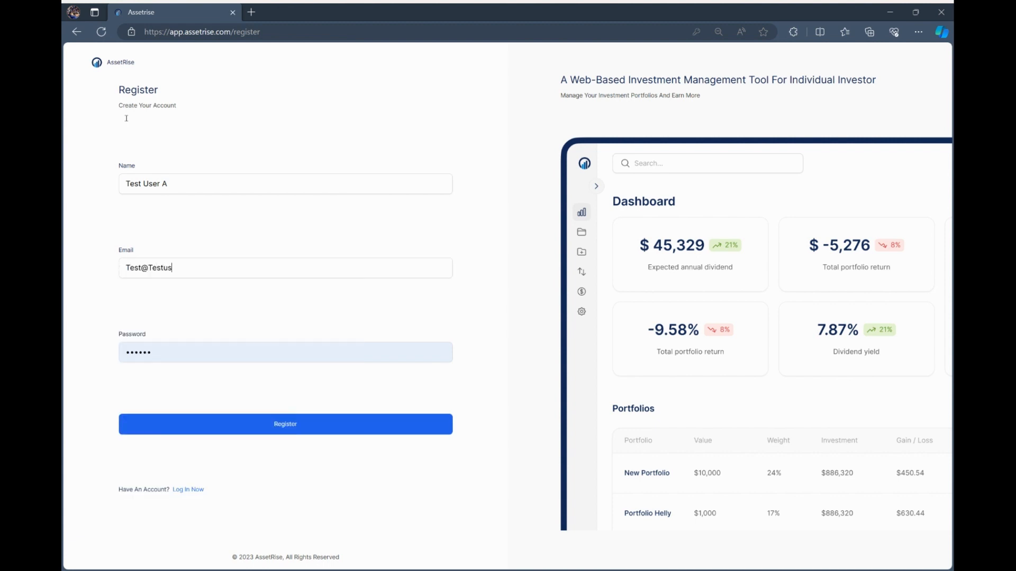
type("er.Com")
key("Tab")
type("123456")
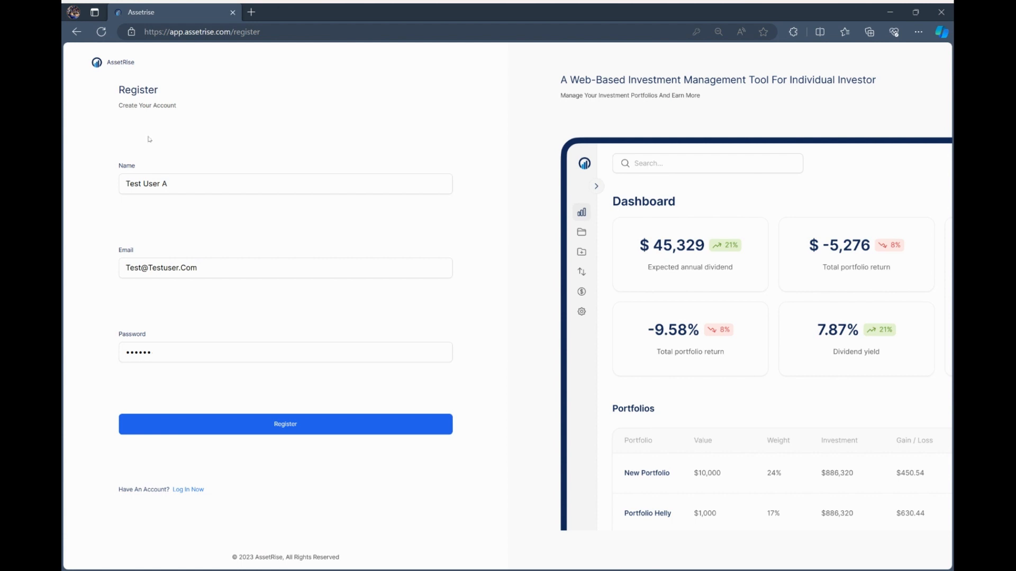
key("Return")
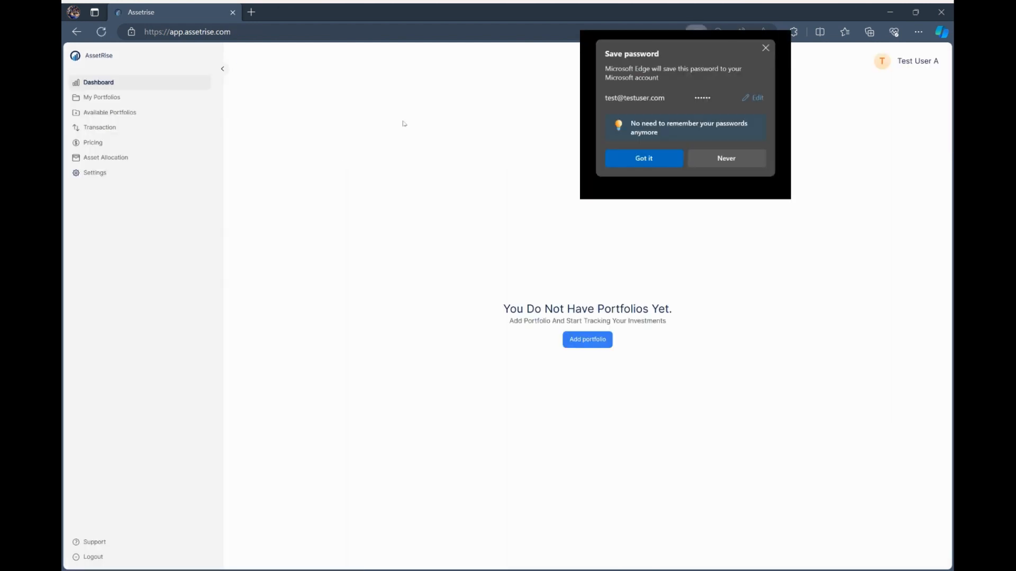
left_click(468, 111)
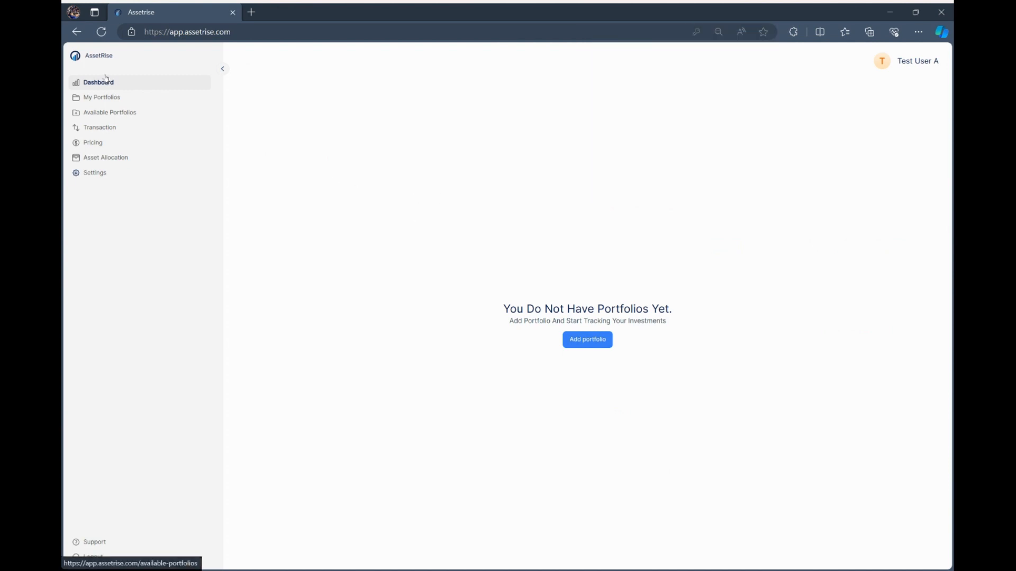
Add Vanguard 5 Fund and Vanguard 3 Fund with their portfolio codes, then open My Portfolios.
left_click(110, 113)
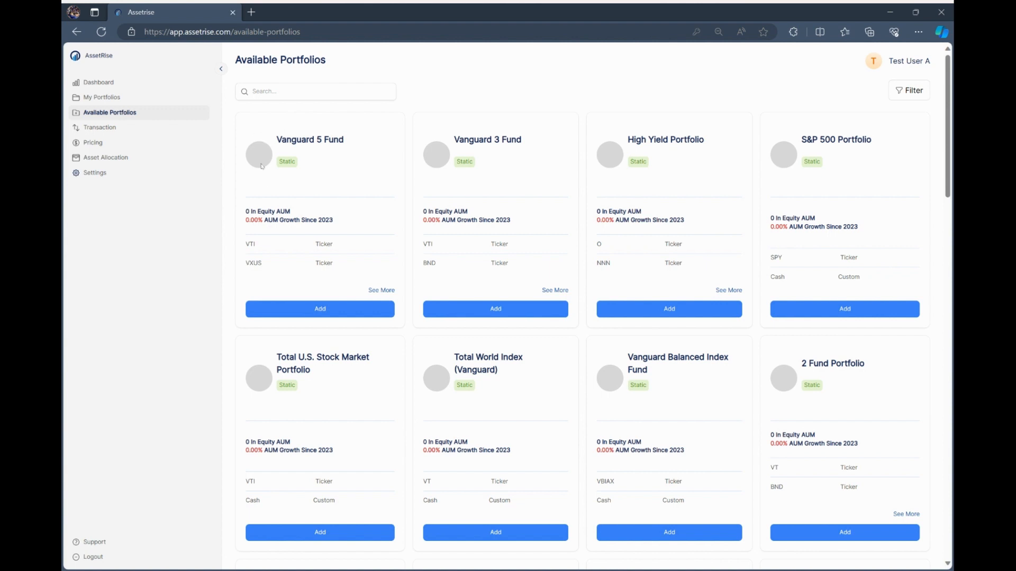
left_click(260, 209)
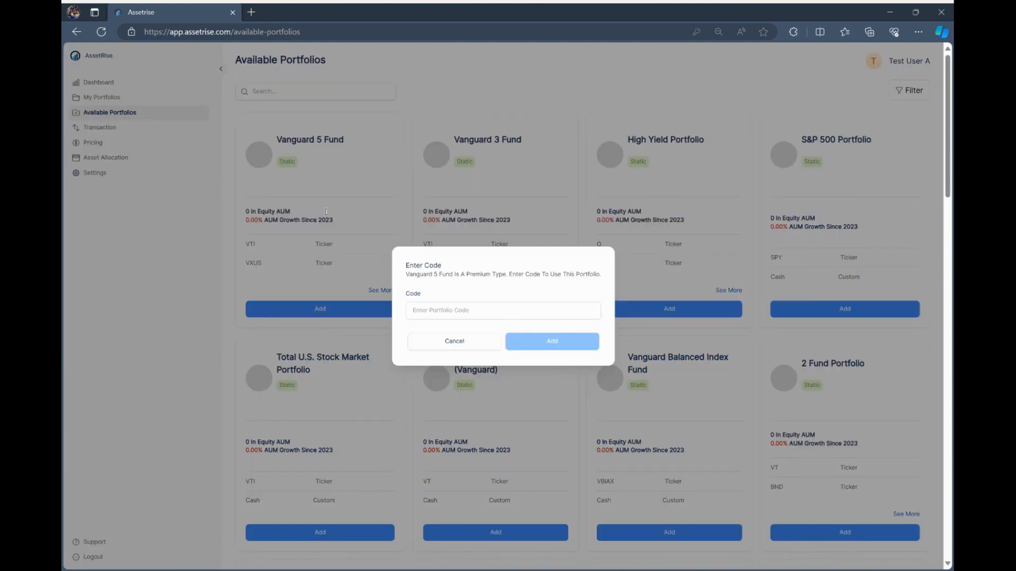
type("123")
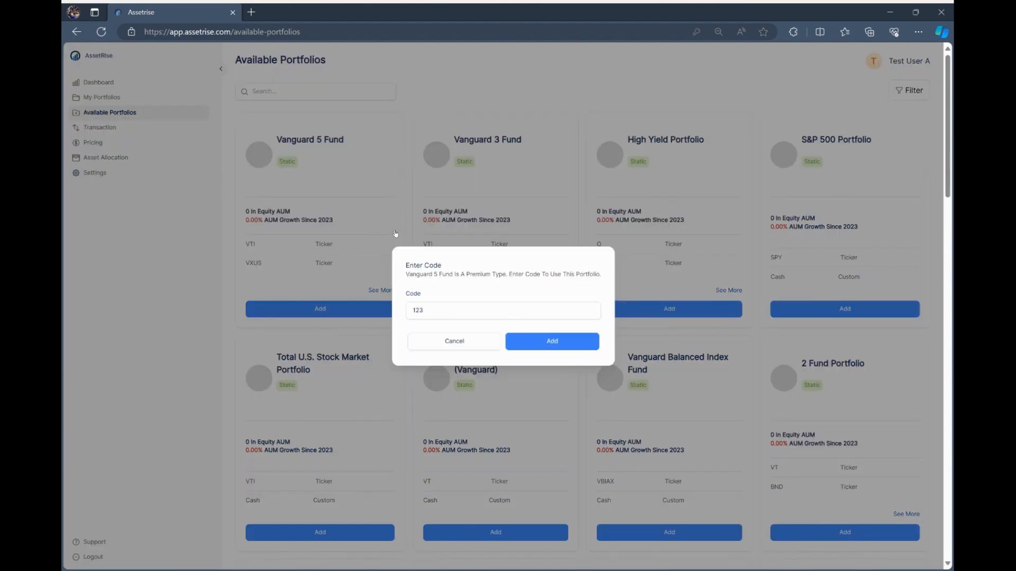
key("Return")
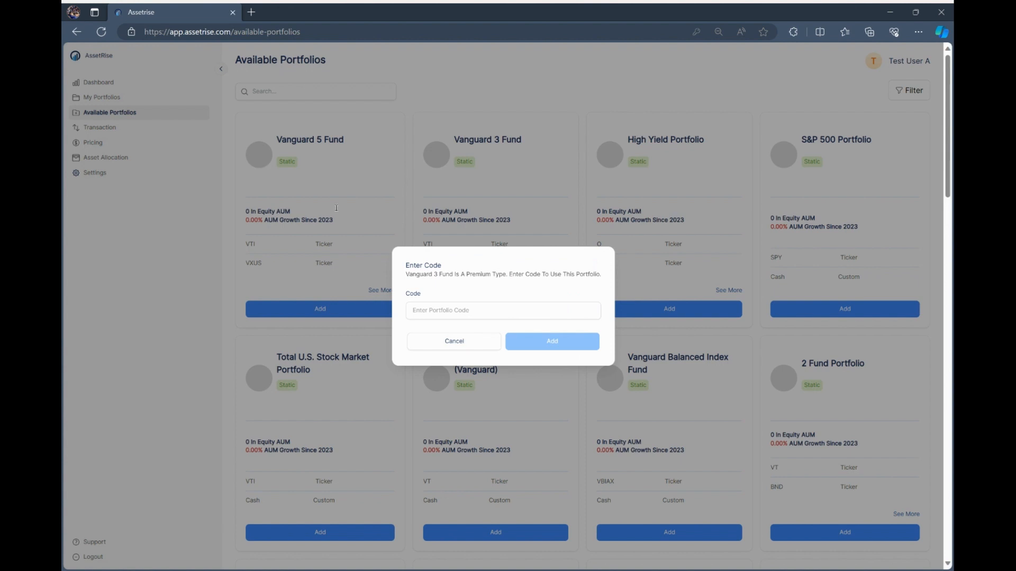
type("123")
key("Return")
left_click(93, 57)
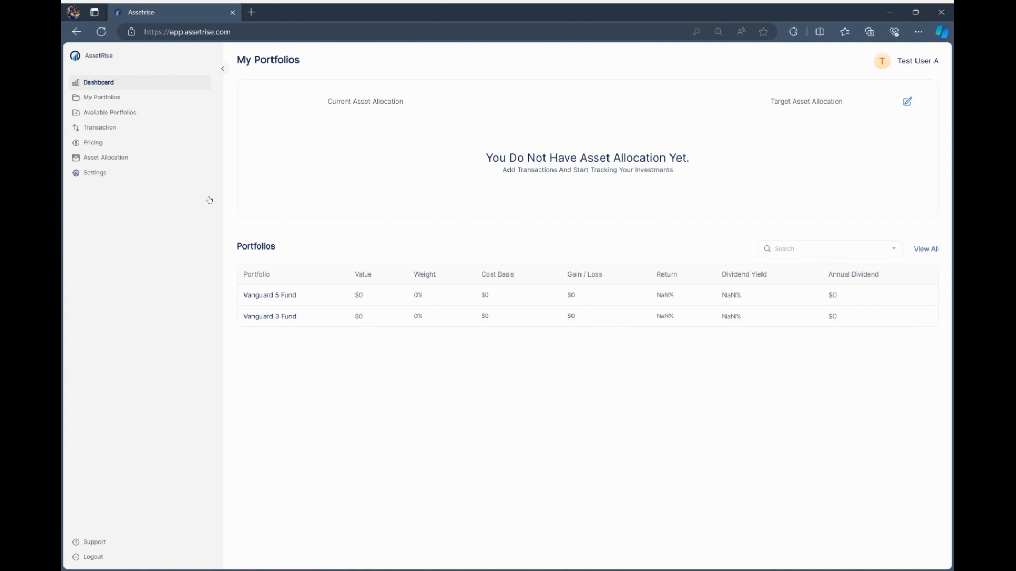
left_click(91, 64)
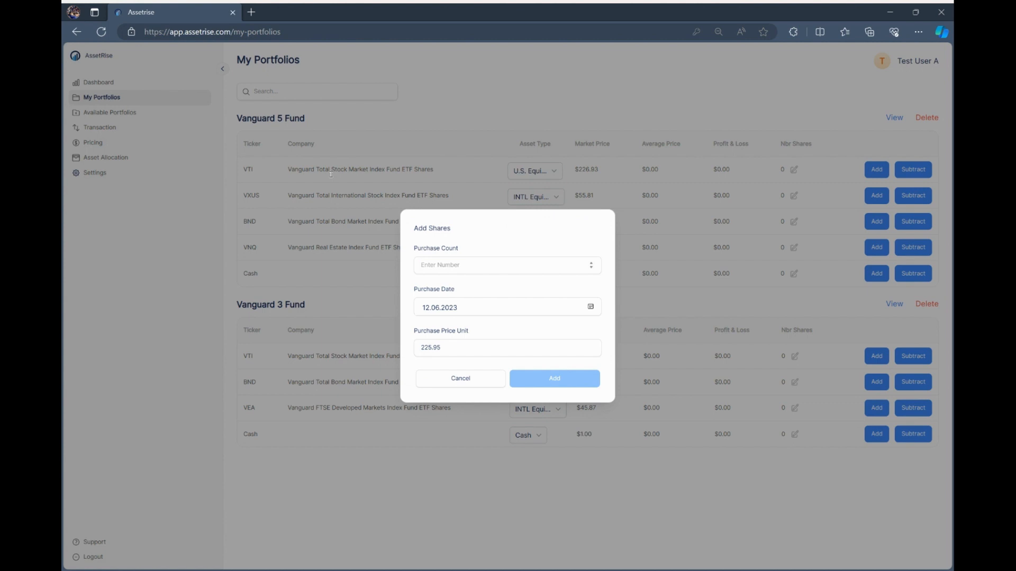
Record purchases of 1000 VTI at $178 and 500 VXUS at $45.
type("1000")
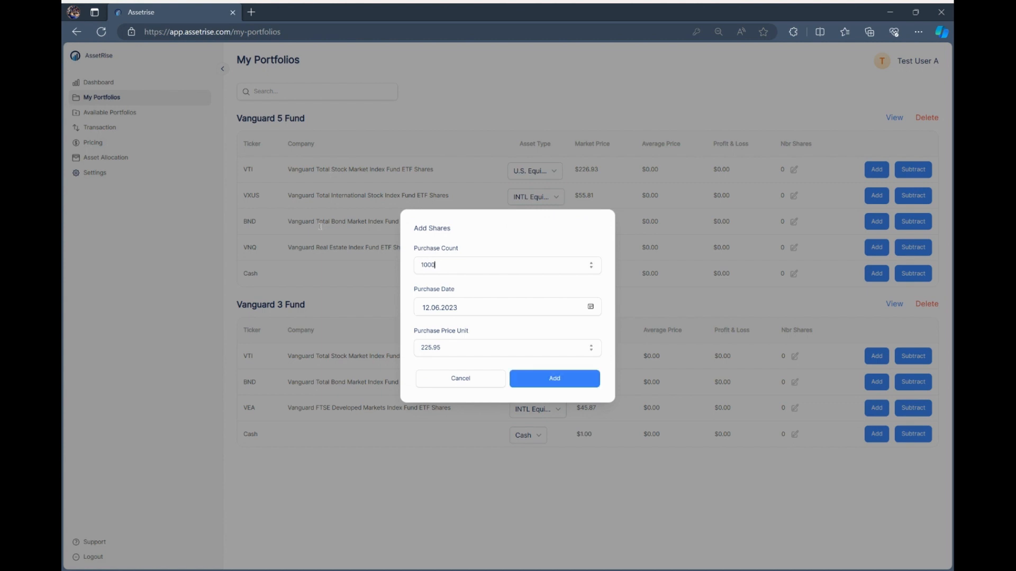
key("Tab")
key("Tab")
type("178")
left_click(555, 378)
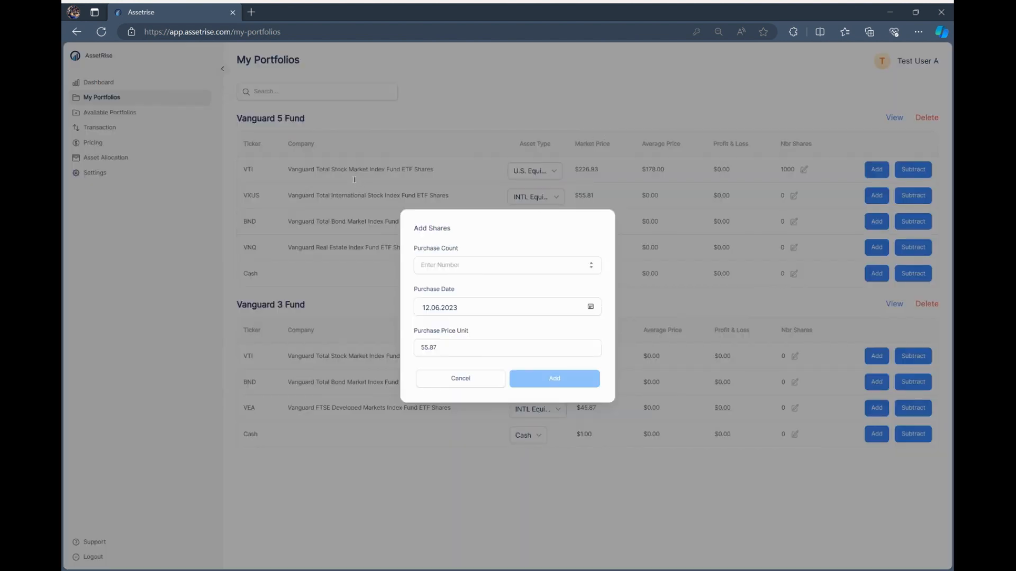
type("500")
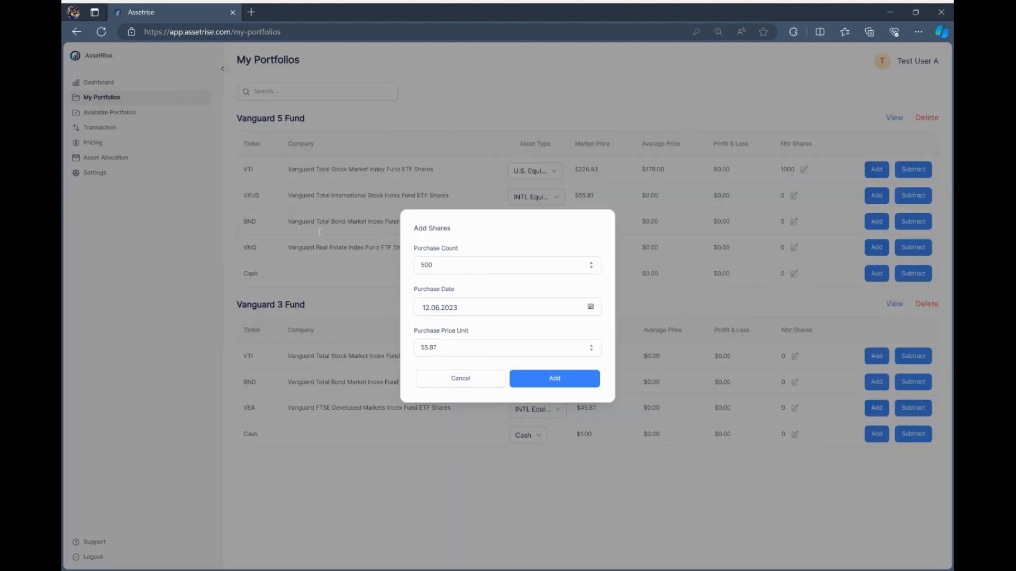
key("Tab")
key("Tab")
type("45")
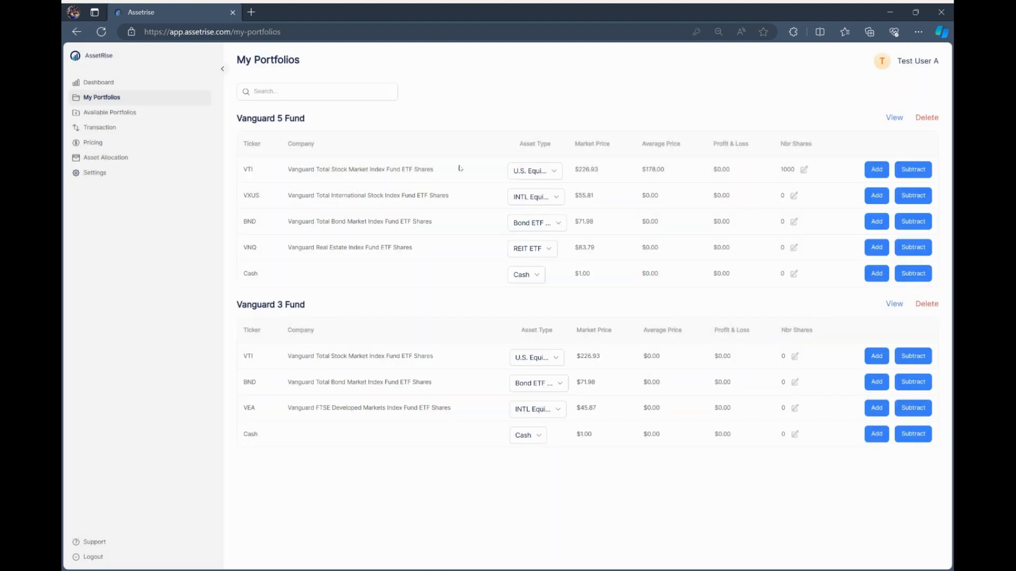
left_click(554, 378)
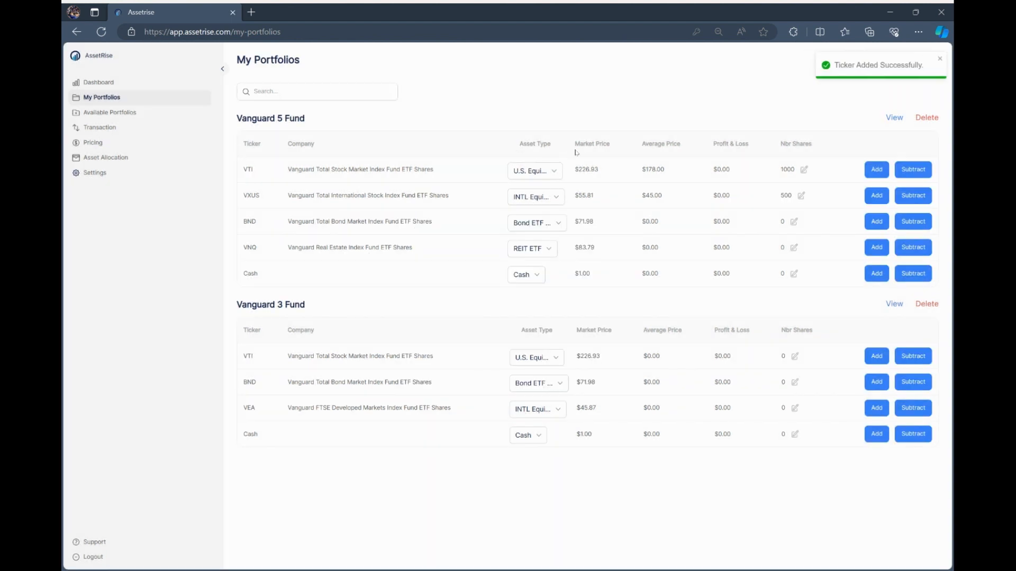
Record purchases of 400 BND at $72.19 and 543 VNQ at $45.
left_click(877, 222)
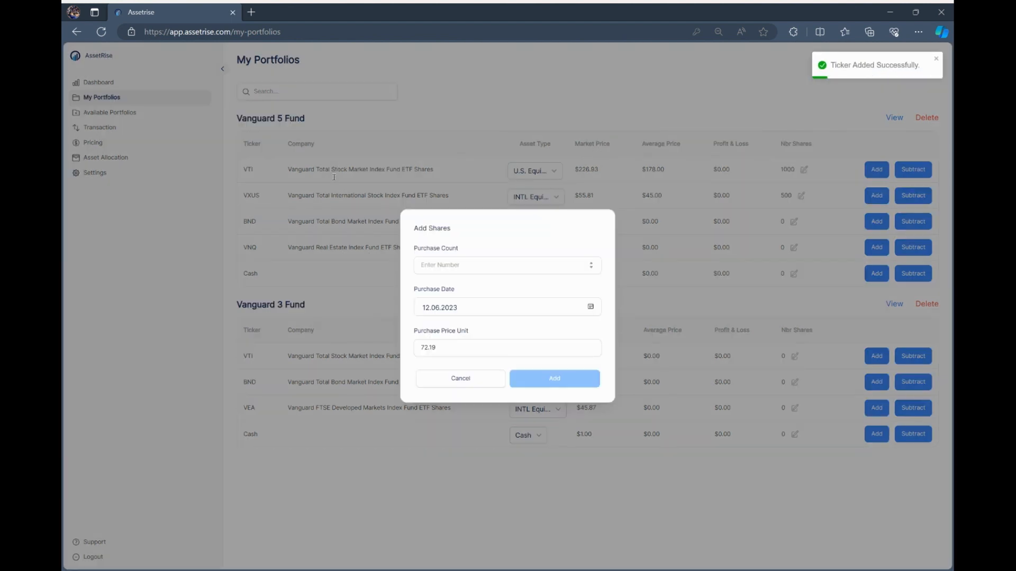
left_click(482, 265)
type("400")
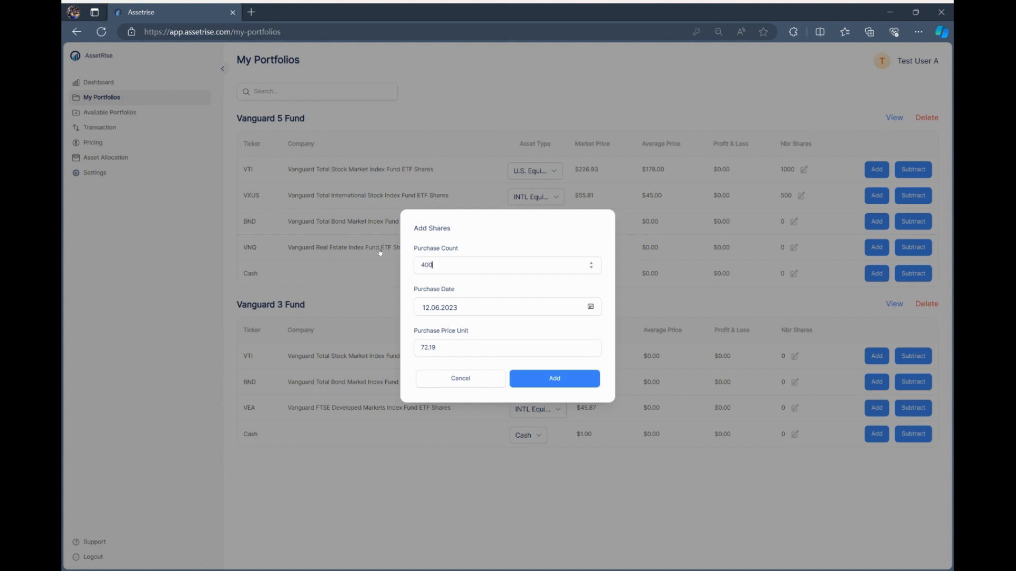
left_click(554, 378)
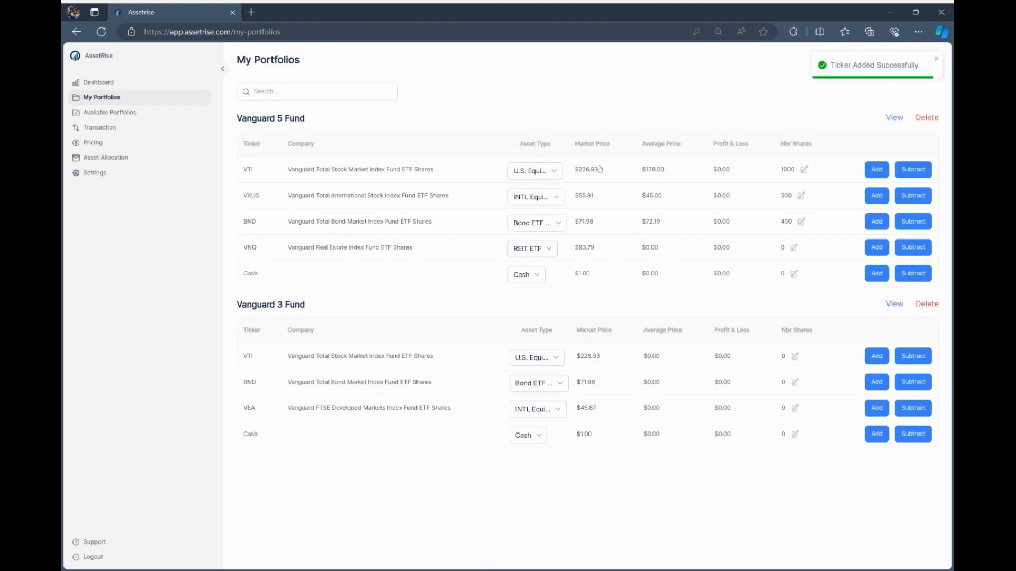
left_click(877, 247)
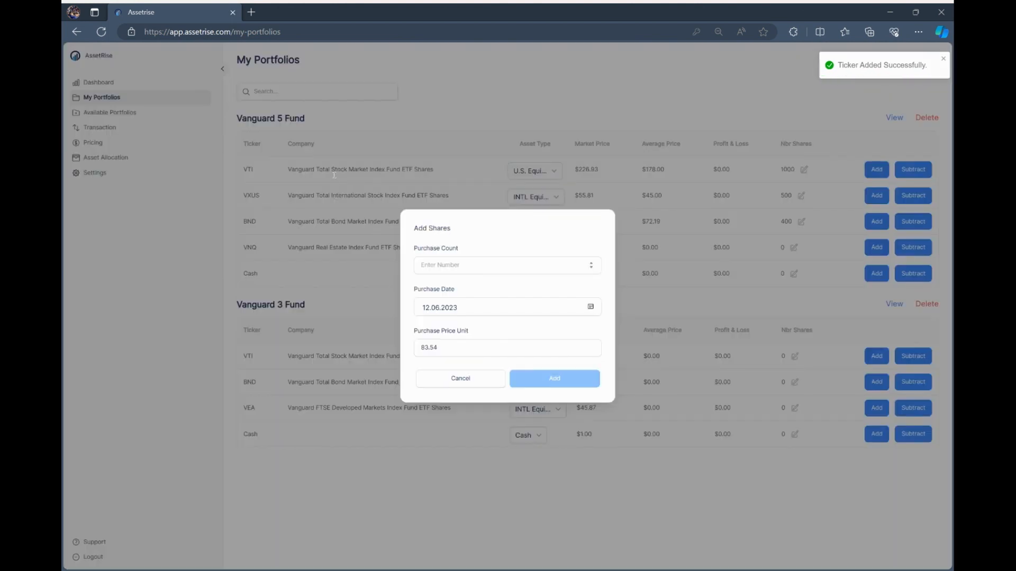
type("543")
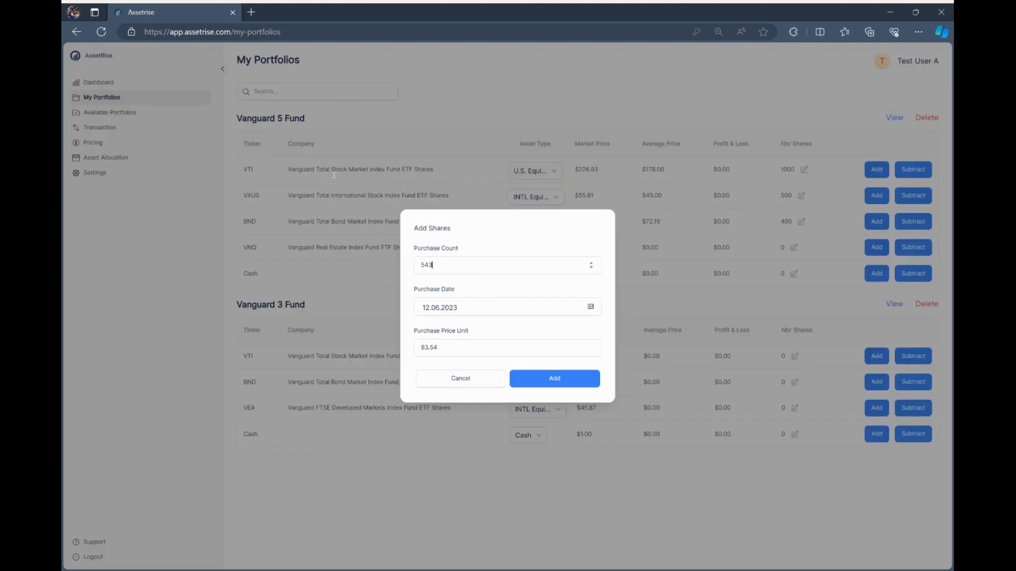
key("Tab")
key("Tab")
type("4")
type("5")
left_click(555, 378)
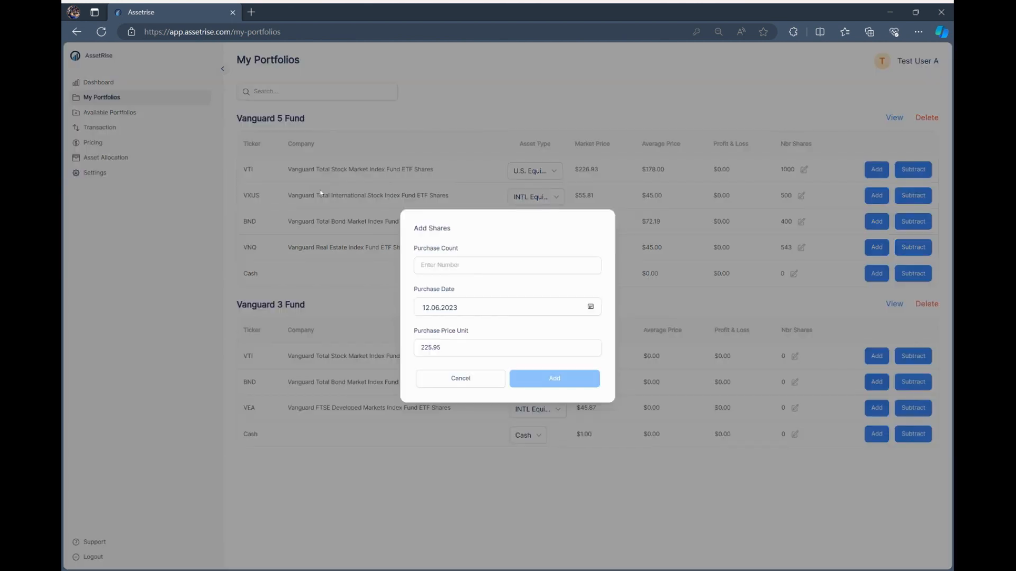
In Vanguard 3 Fund, record 400 VTI shares and 200 BND shares at $66.
type("400")
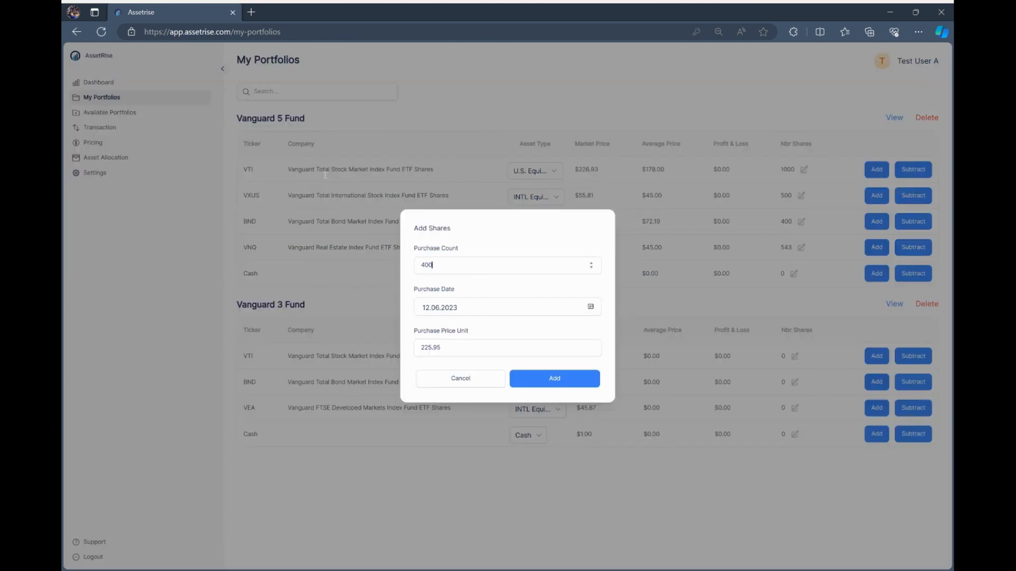
key("Return")
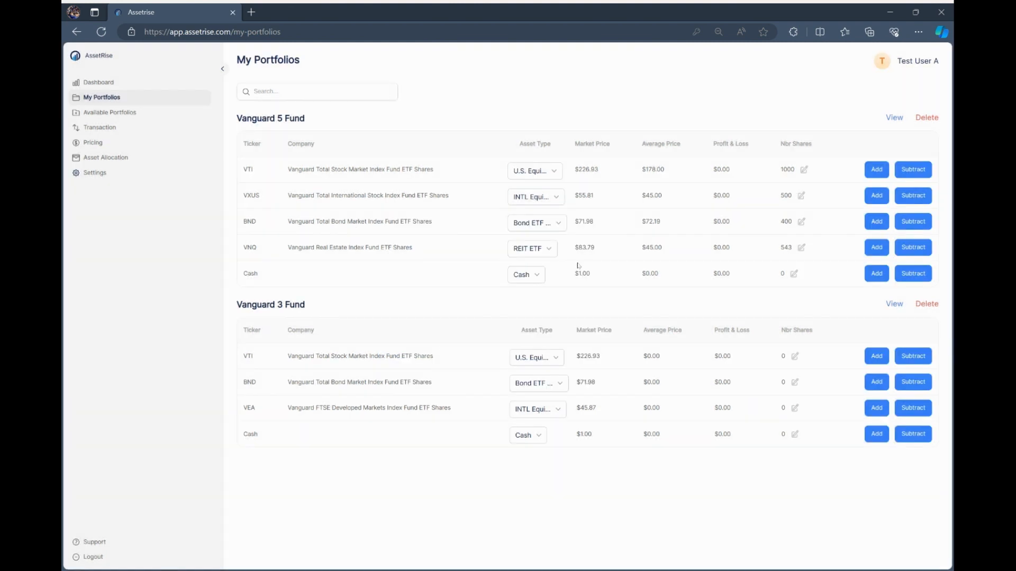
left_click(877, 382)
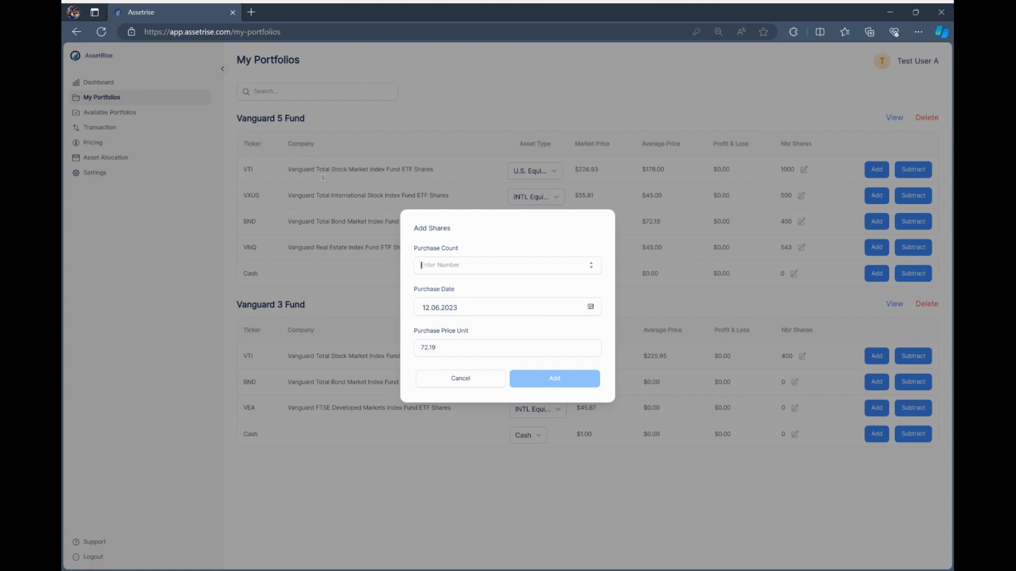
type("200")
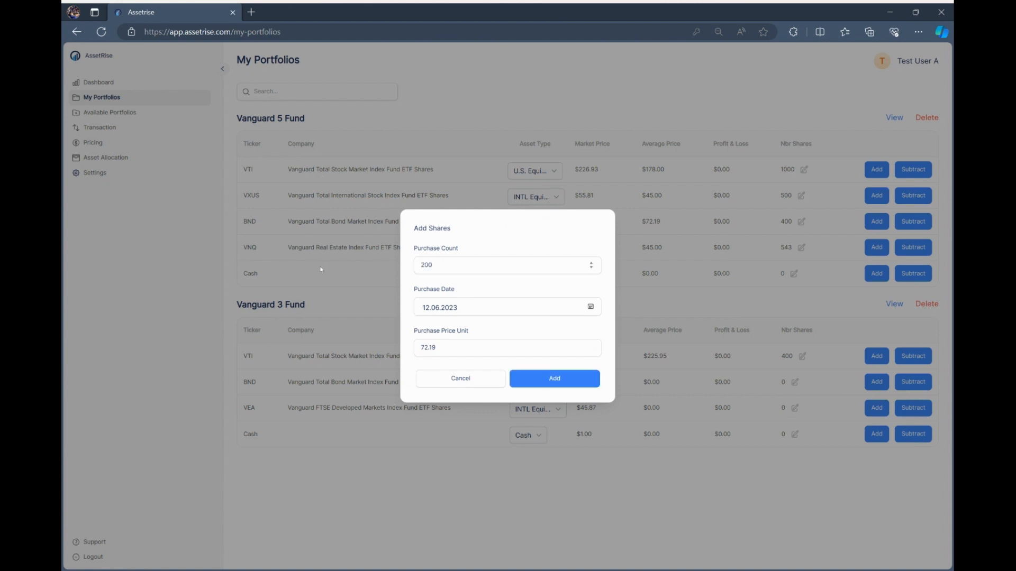
key("Tab")
key("Tab")
type("66")
key("Return")
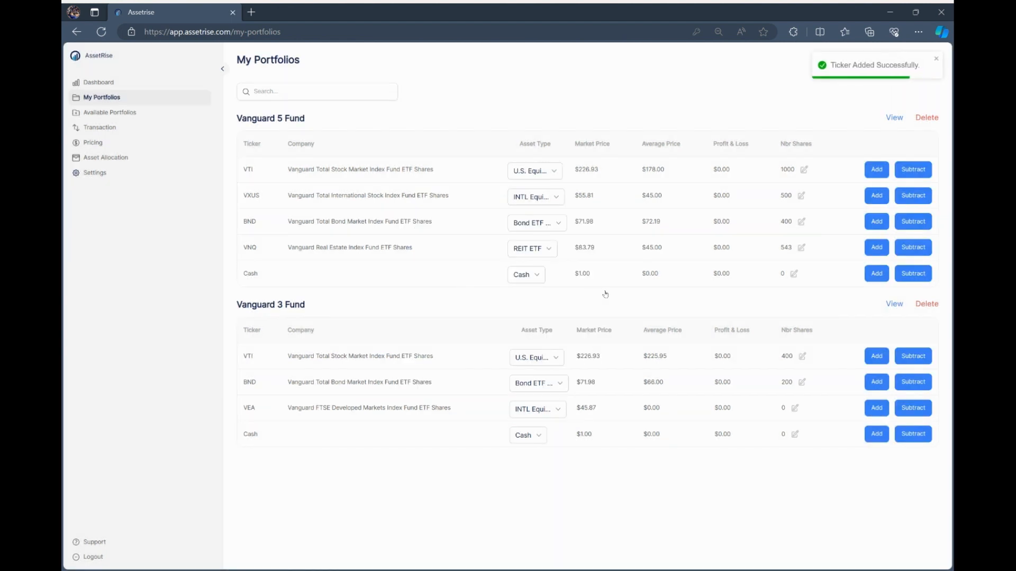
Add 45000 shares of cash to Vanguard 3 Fund.
left_click(877, 434)
left_click(484, 265)
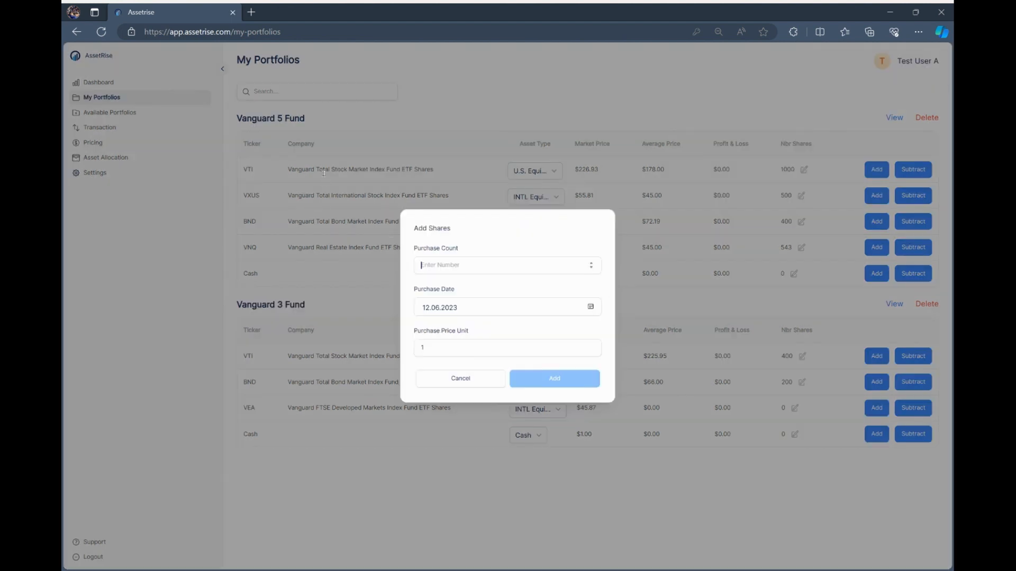
type("45000")
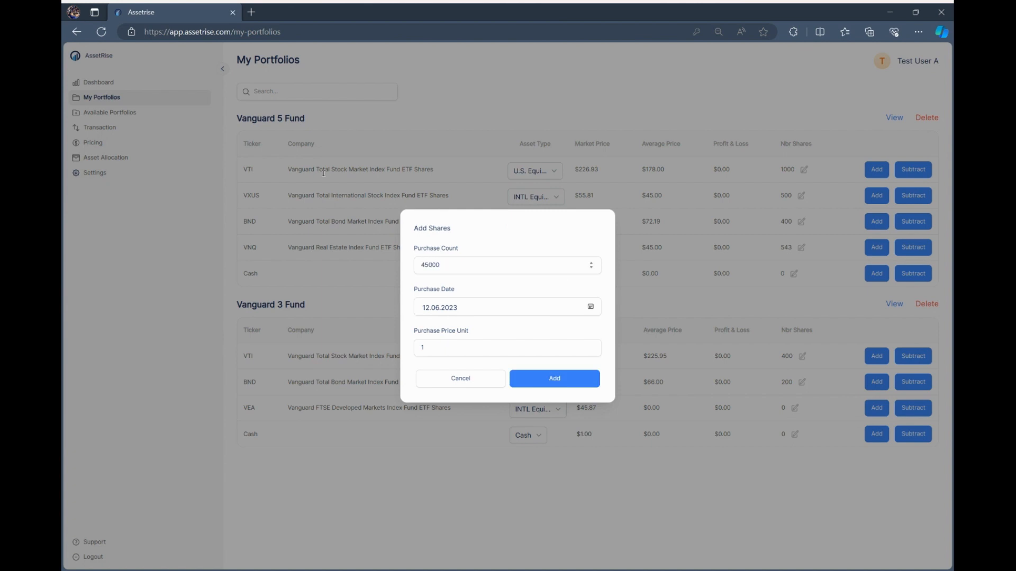
left_click(555, 378)
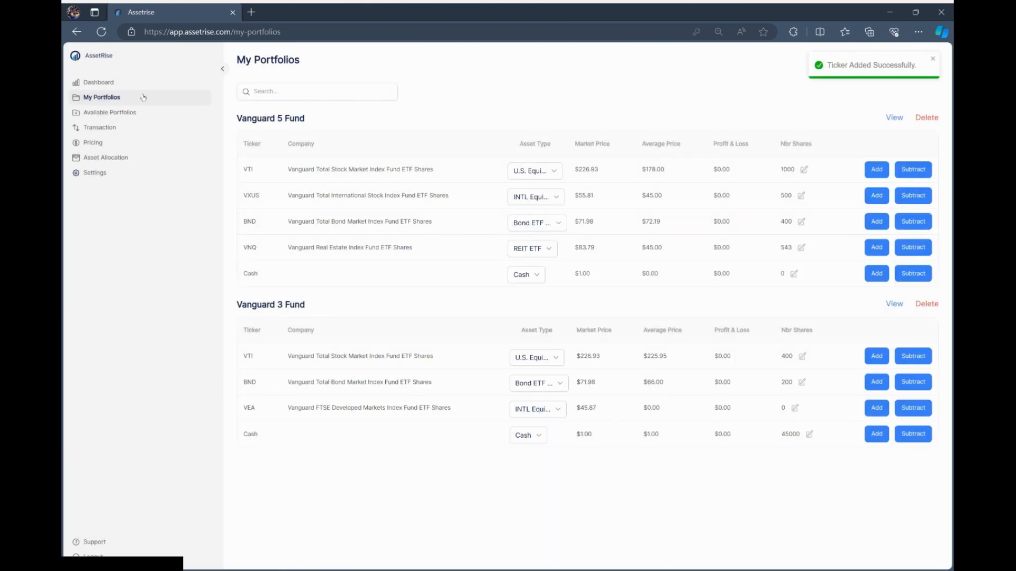
Go to the dashboard, then open the Asset Allocation page.
left_click(99, 82)
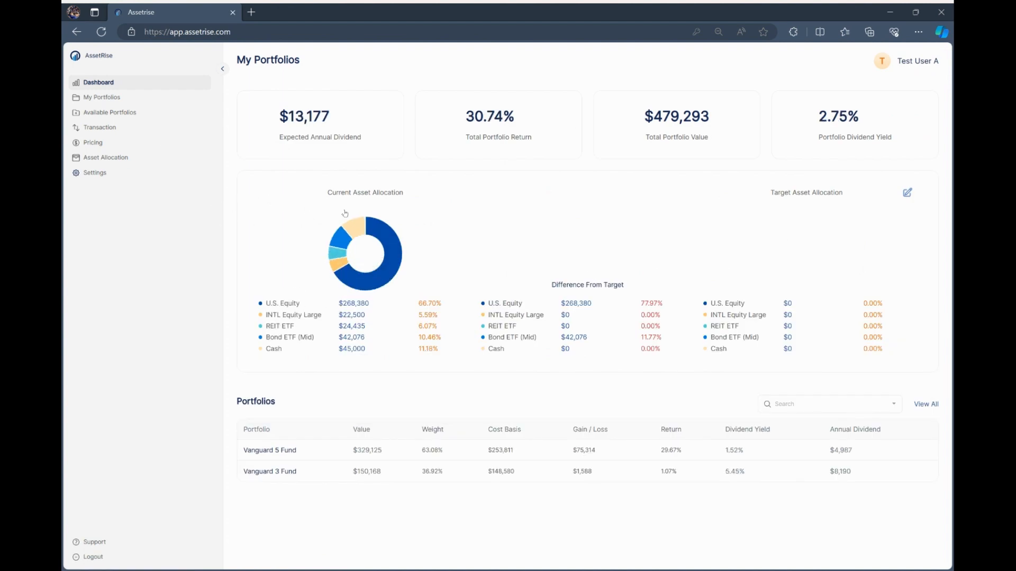
left_click(184, 153)
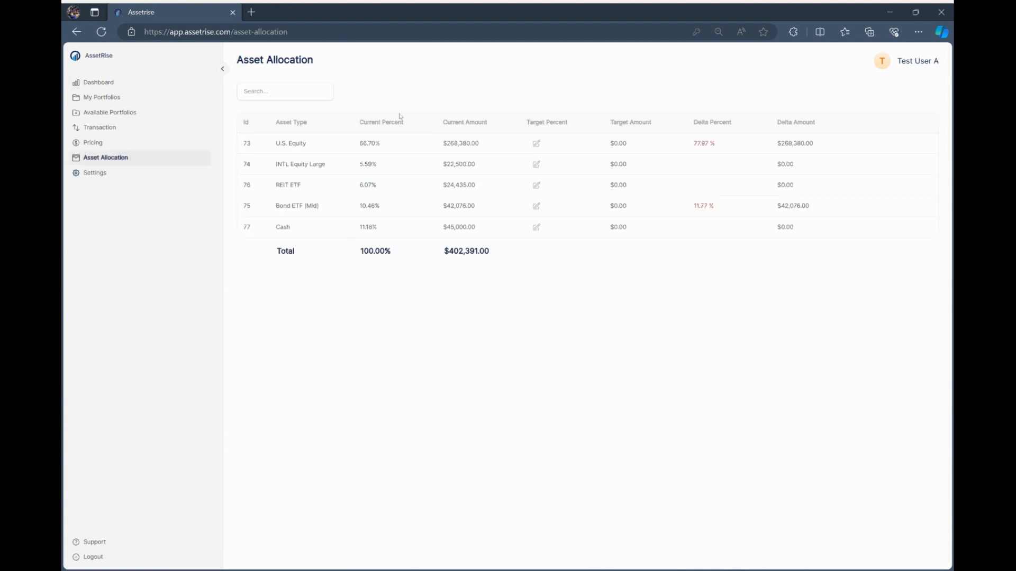
Set the U.S. Equity target to 60% and INTL Equity Large to 10%.
left_click(537, 143)
type("60")
key("Return")
left_click(537, 165)
type("10")
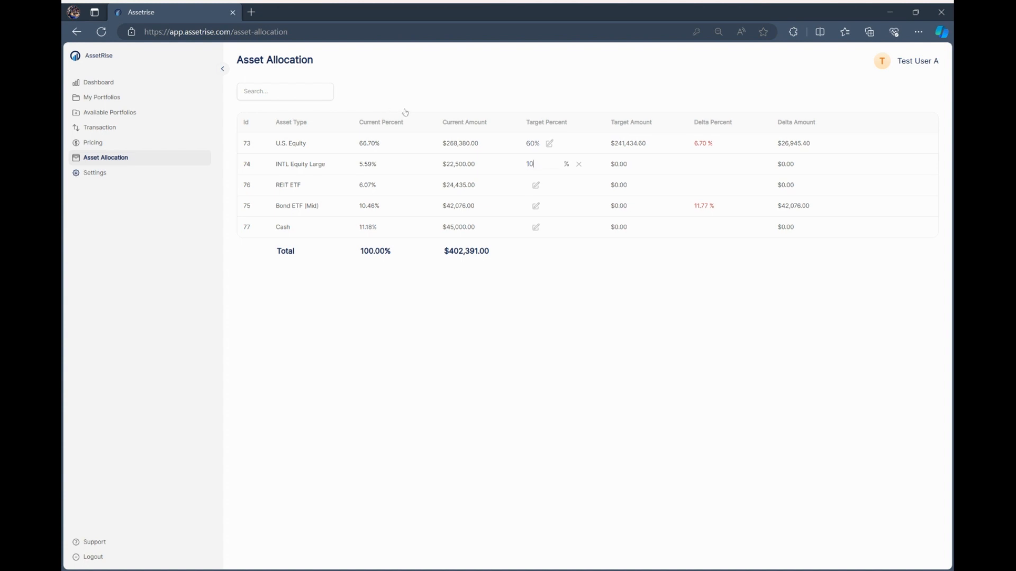
key("Return")
Set 10% targets for REIT ETF, Bond ETF (Mid) and Cash.
left_click(537, 185)
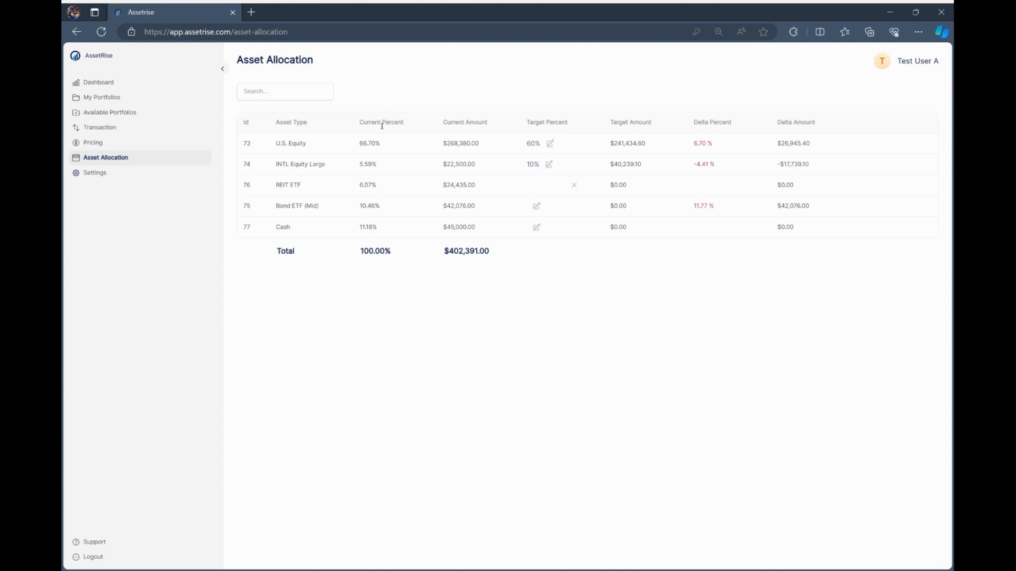
type("10")
key("Return")
key("Tab")
type("10")
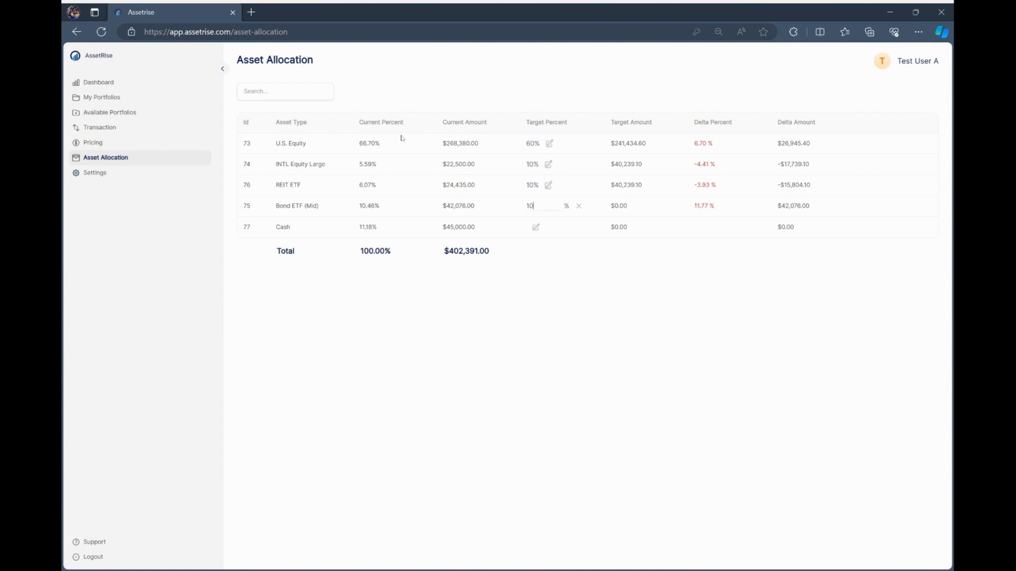
key("Return")
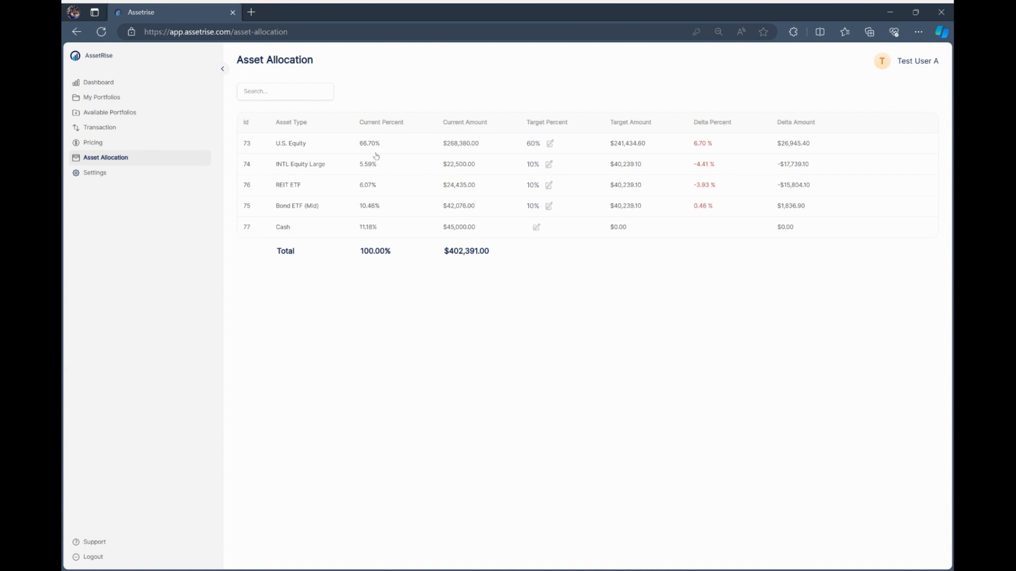
key("Tab")
type("10")
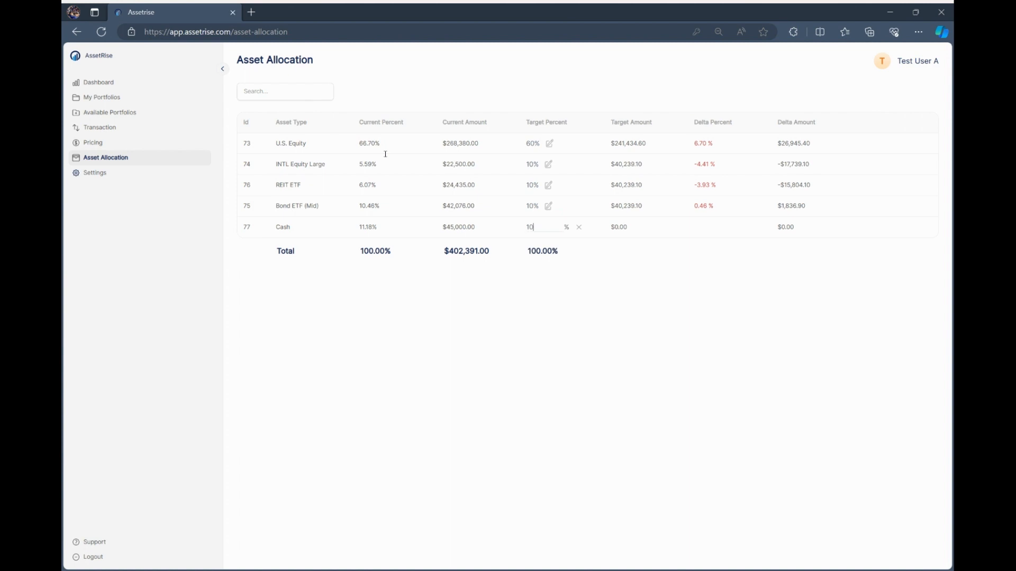
key("Return")
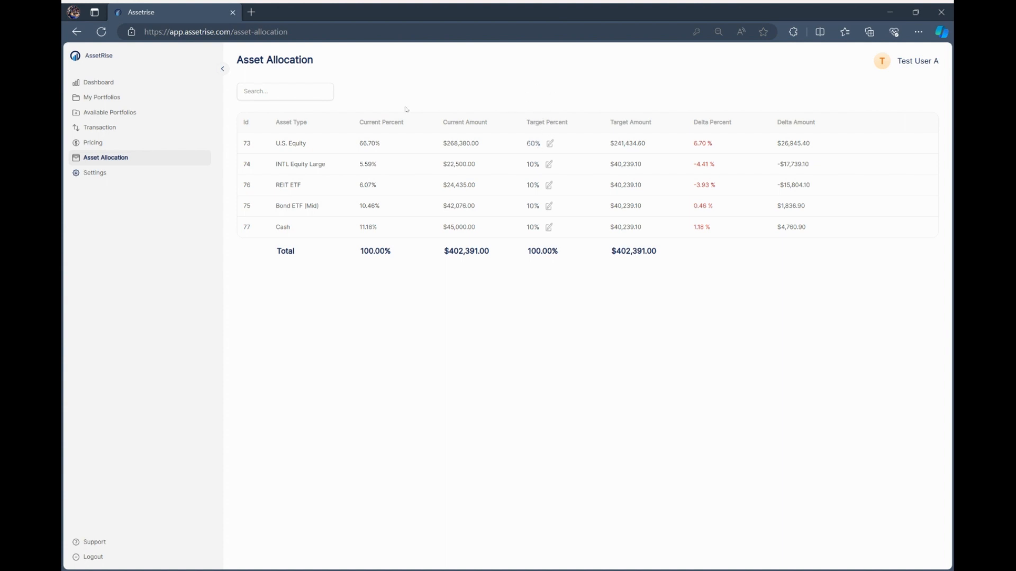
Return to the dashboard to see the current versus target allocation charts.
left_click(95, 58)
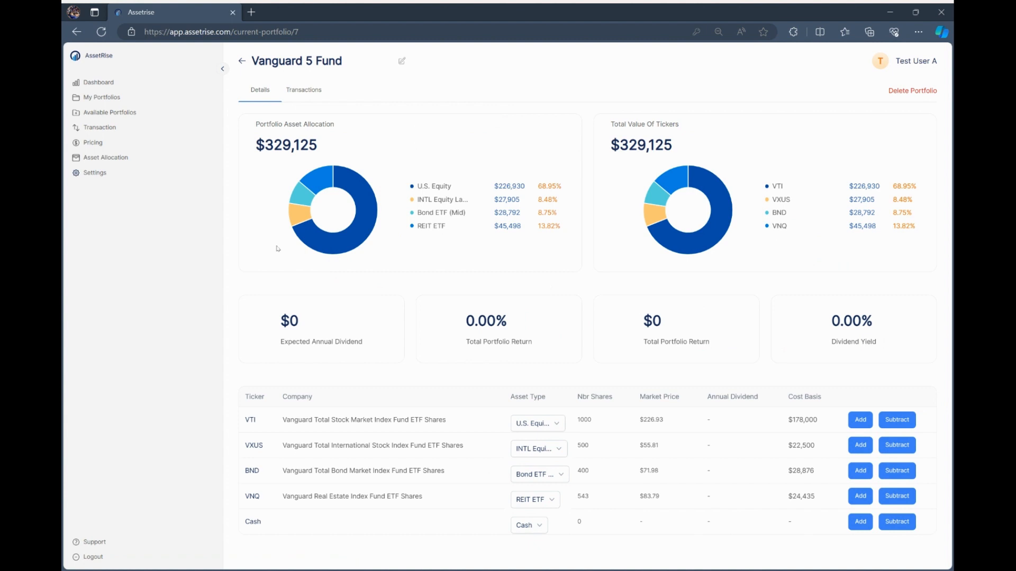
Look over VTI's asset type options without changing them, then open My Portfolios.
scroll(307, 245, "down", 1)
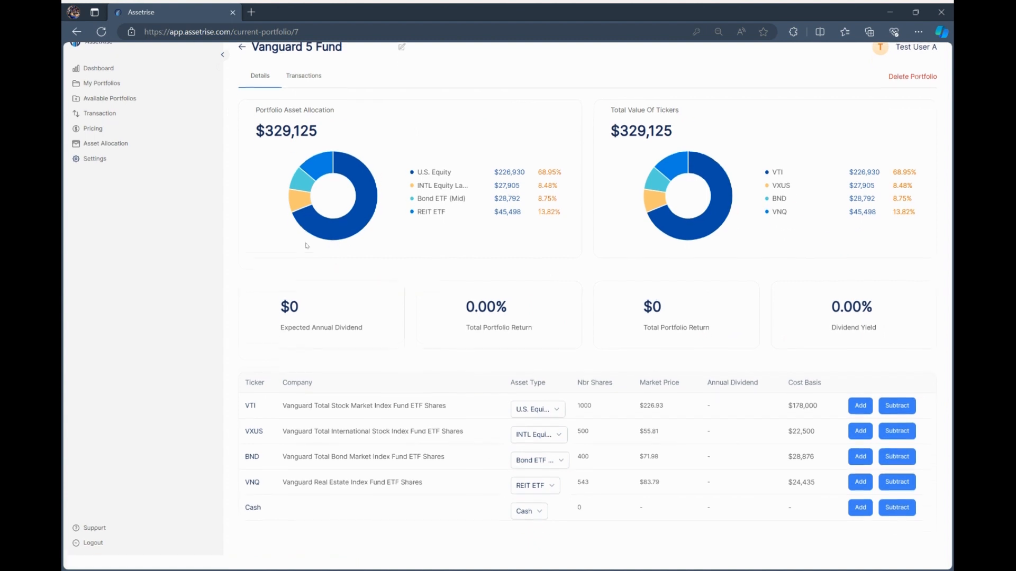
scroll(307, 246, "up", 1)
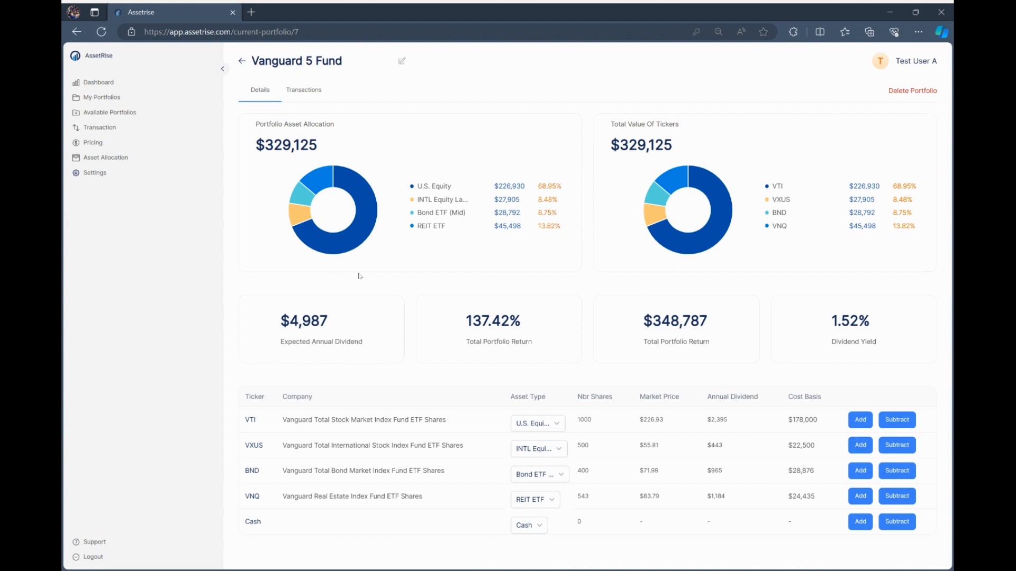
left_click(538, 424)
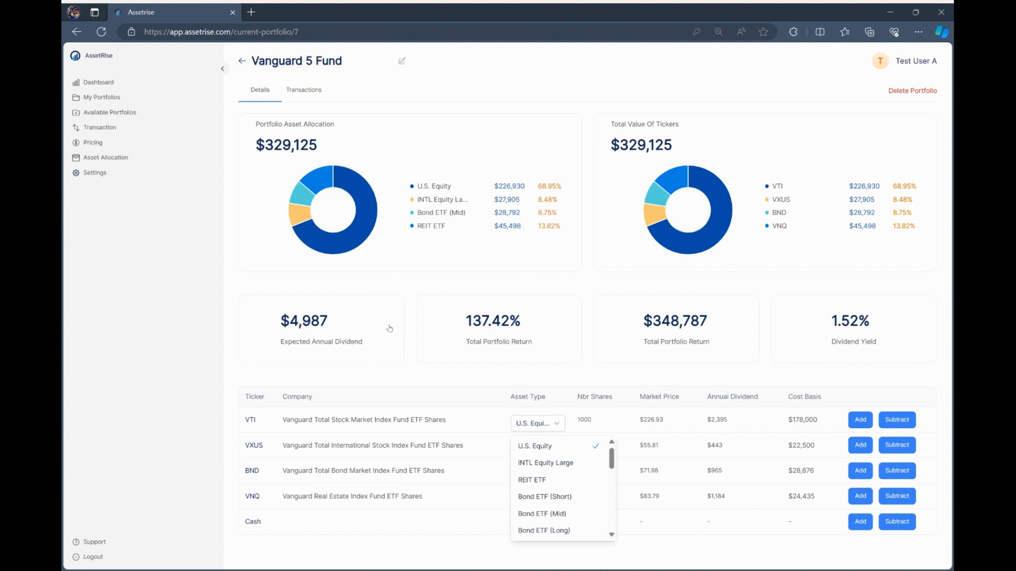
scroll(561, 487, "down", 3)
scroll(555, 491, "down", 1)
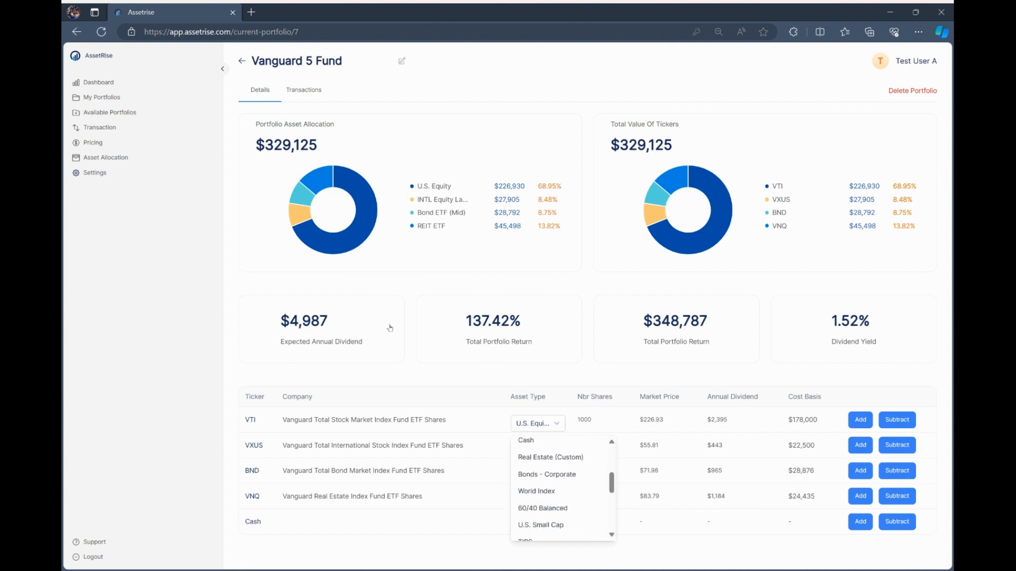
scroll(555, 491, "up", 1)
left_click(343, 256)
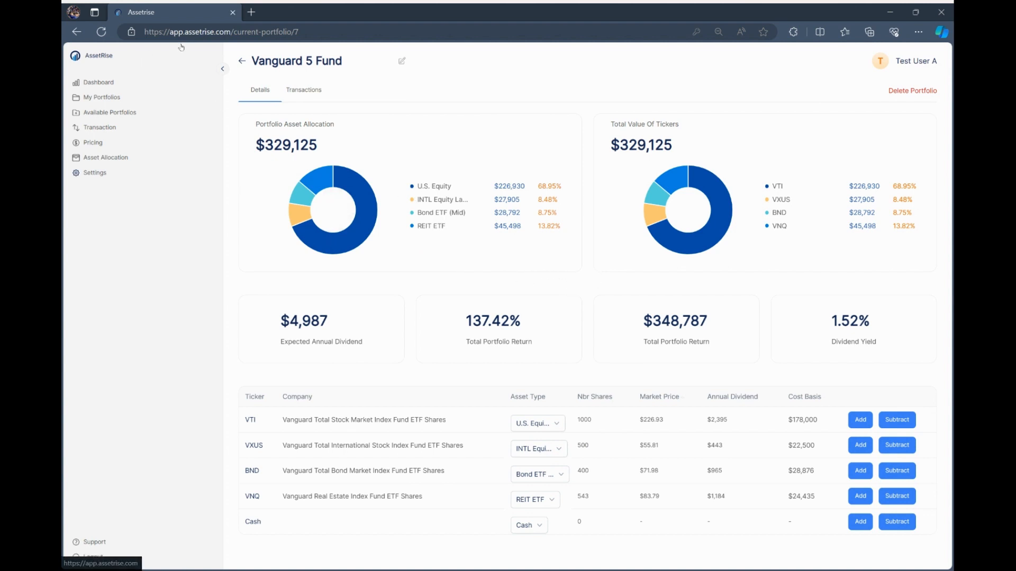
left_click(140, 63)
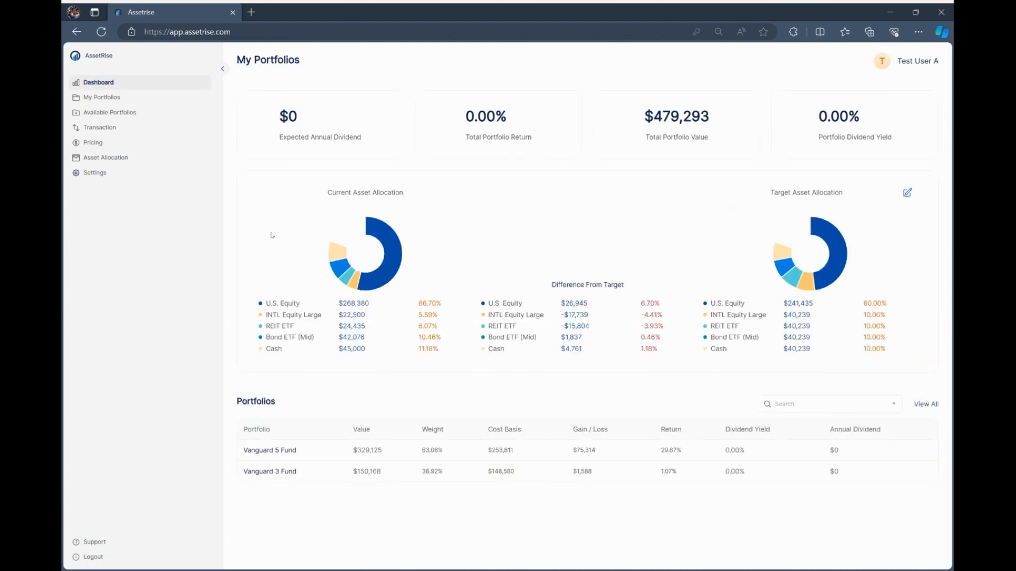
left_click(101, 70)
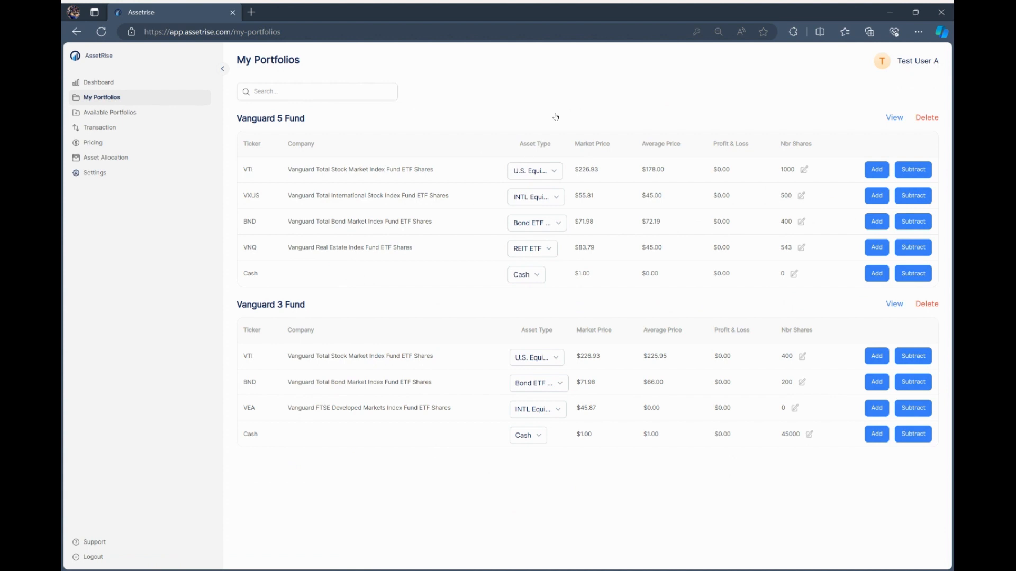
Change Vanguard 5 Fund's VTI share count from 1000 to 2000 and return to the dashboard.
left_click(803, 170)
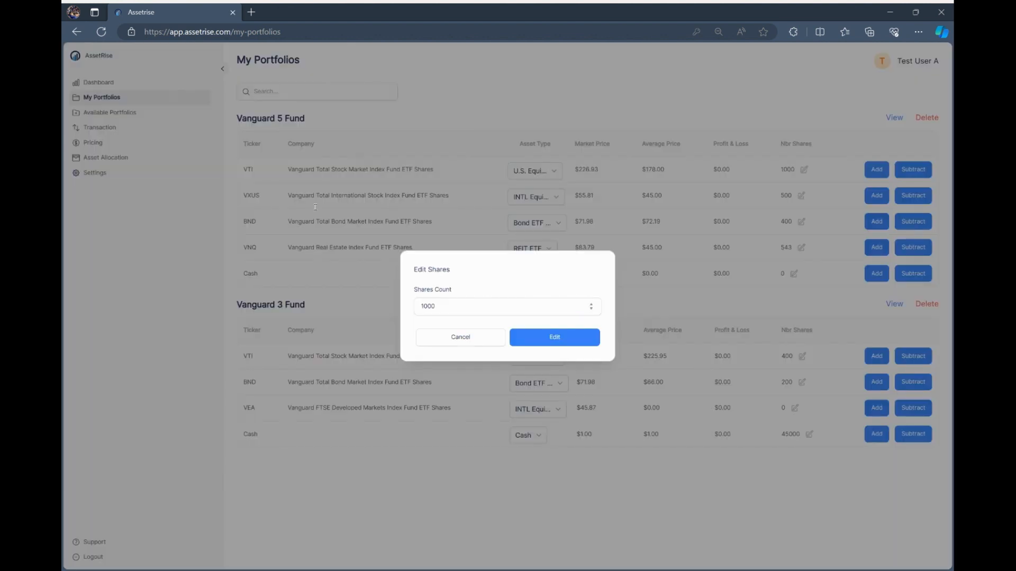
key("shift+Left")
key("shift+Left")
key("shift+Left")
key("shift+Left")
type("2000")
key("Return")
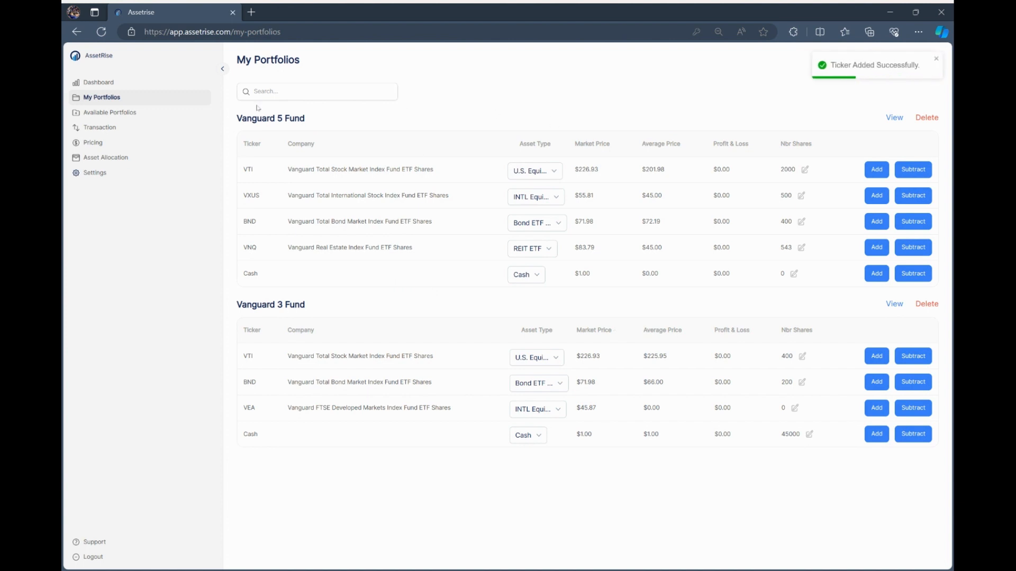
left_click(89, 55)
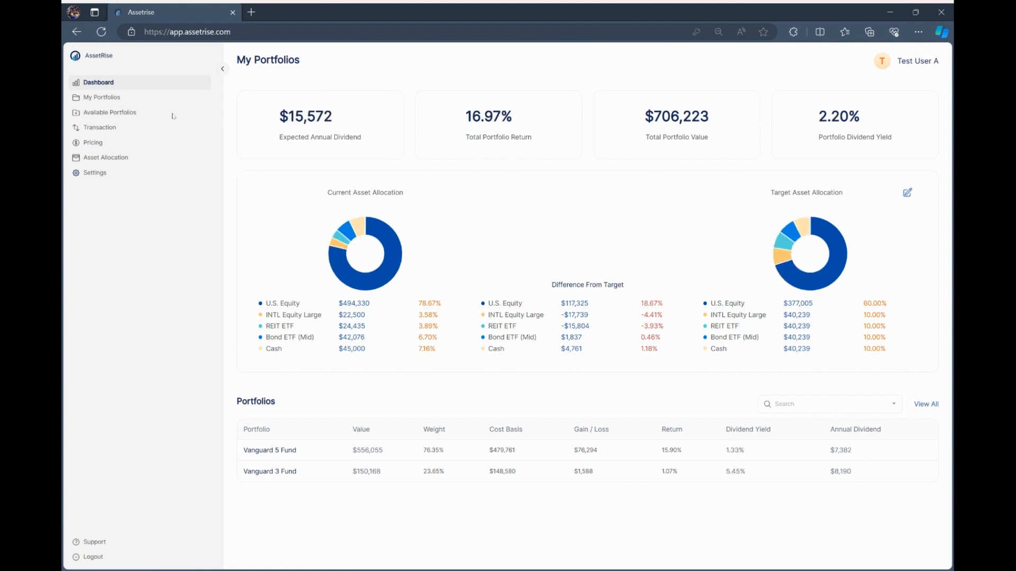
Review the dashboard's expected annual dividend and updated totals.
double_click(318, 117)
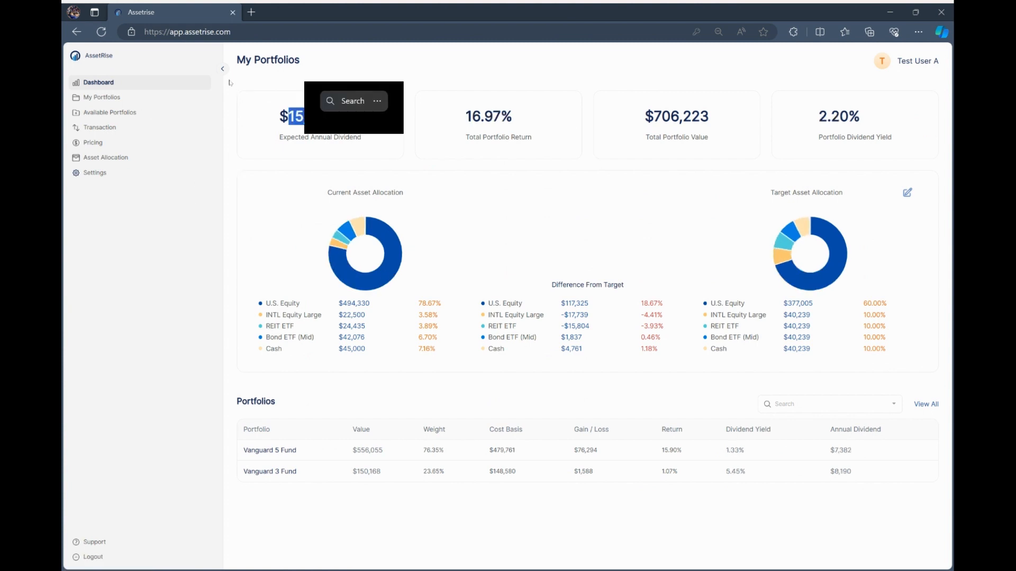
left_click(352, 74)
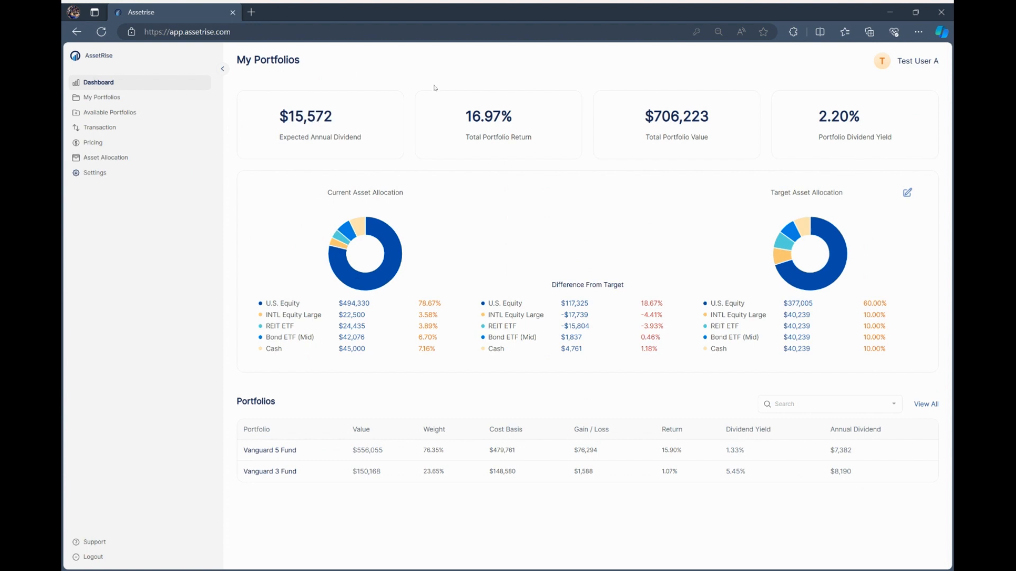